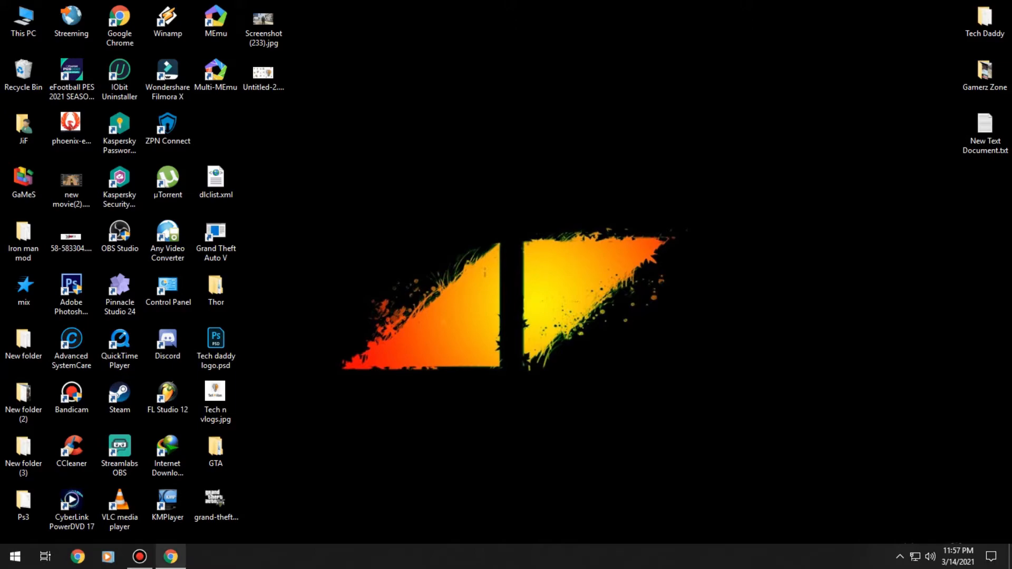
Download OpenIV 4.0 from openiv.com in Chrome and run the downloaded setup file
click(170, 556)
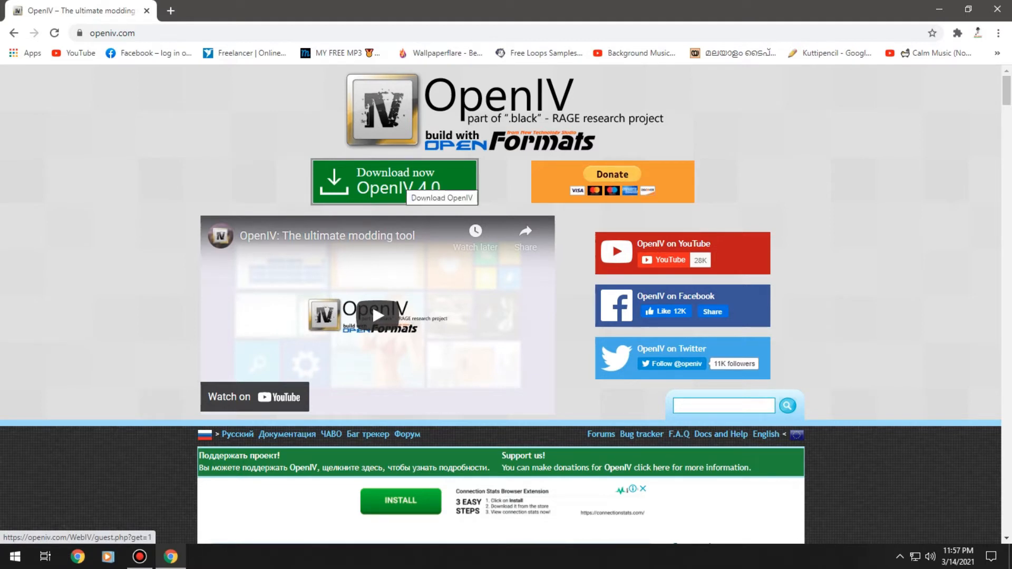
click(401, 182)
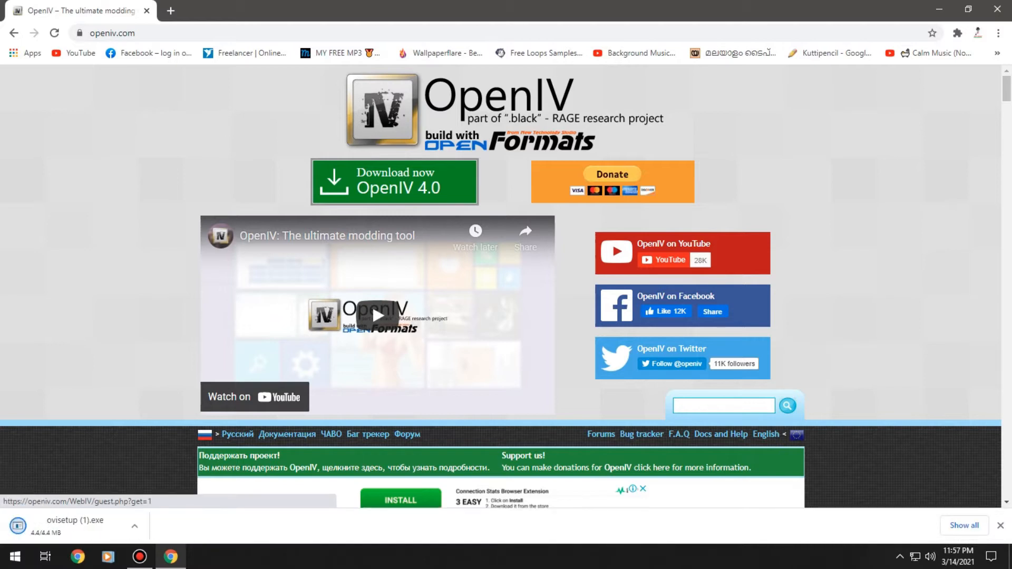
click(134, 526)
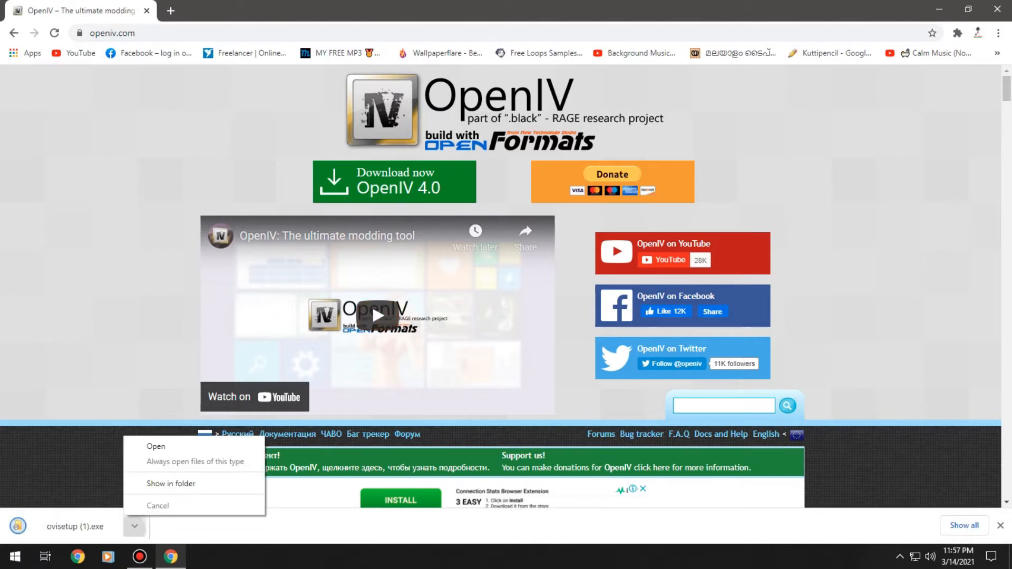
click(156, 447)
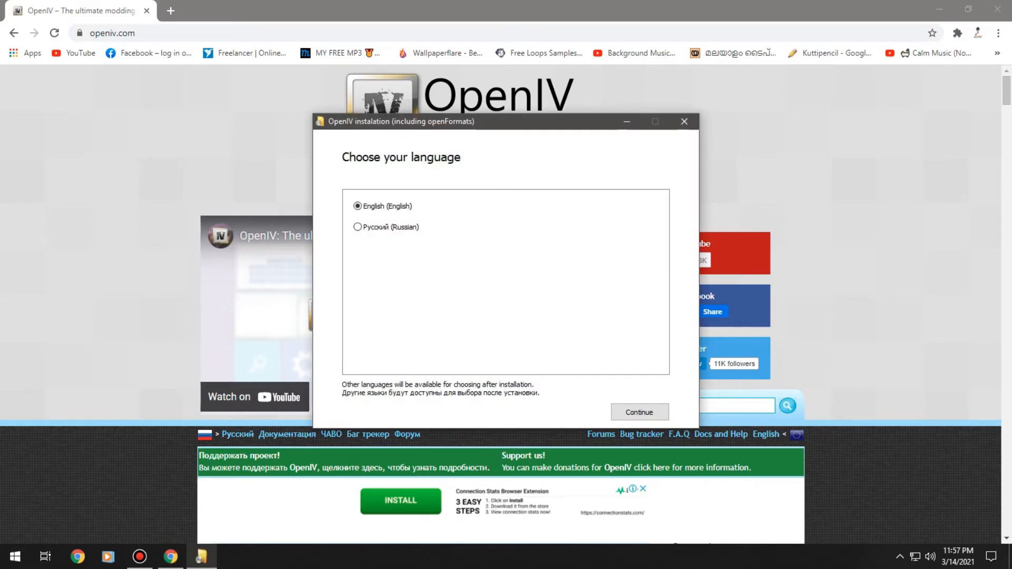
Install OpenIV on this computer in English with a desktop icon, accepting the license terms, and close the finished installer
click(640, 413)
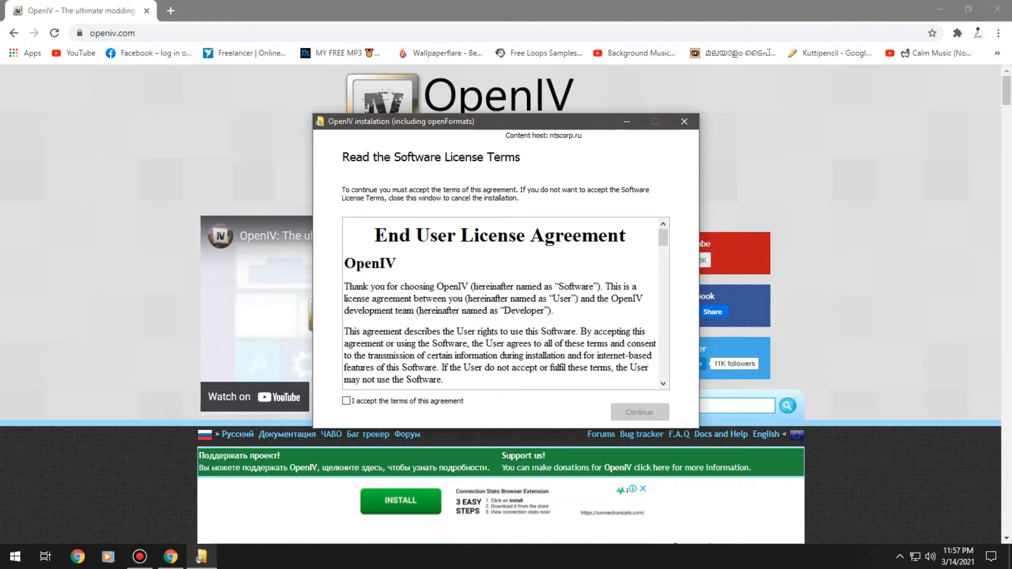
click(346, 401)
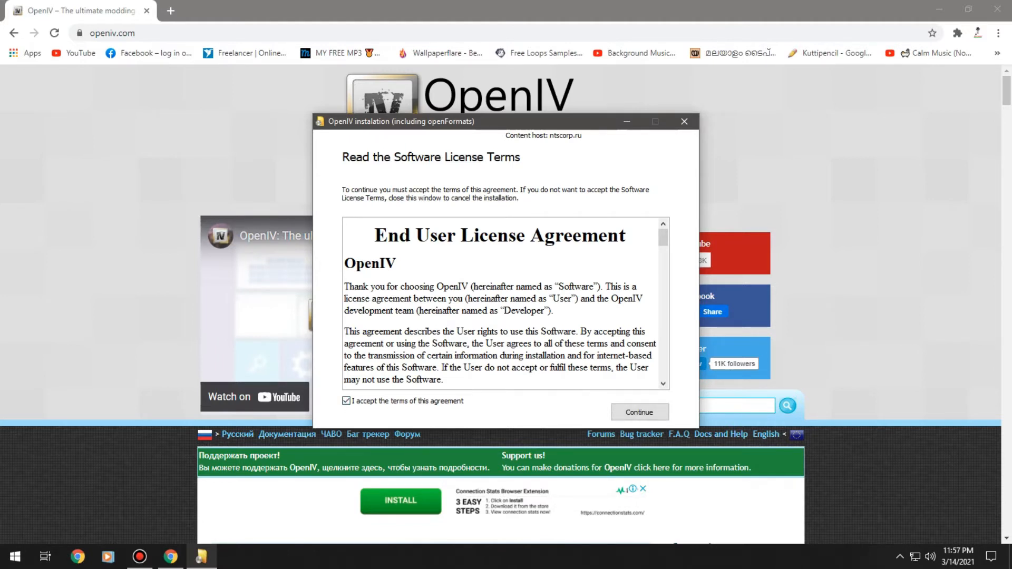
click(640, 412)
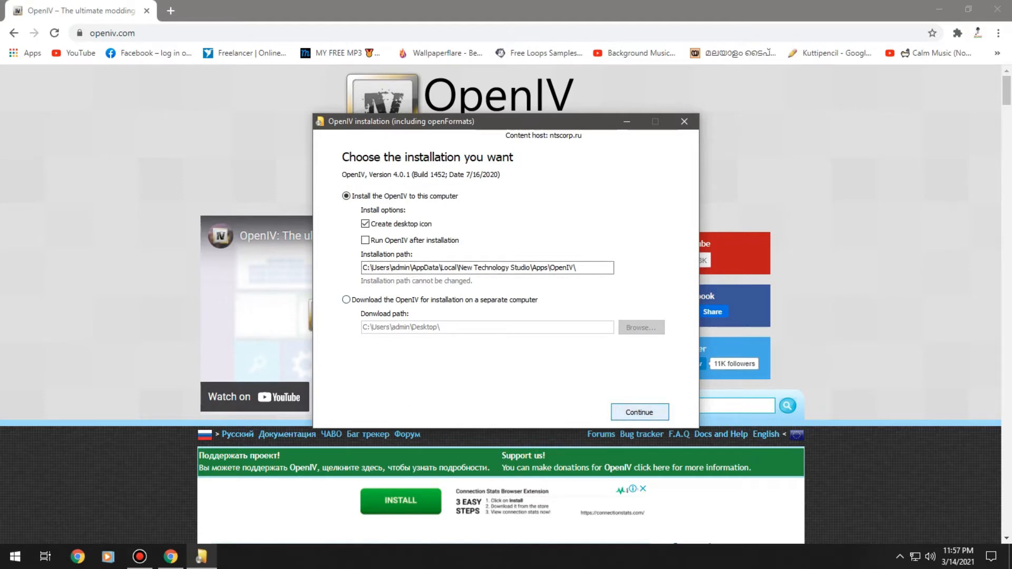
click(640, 412)
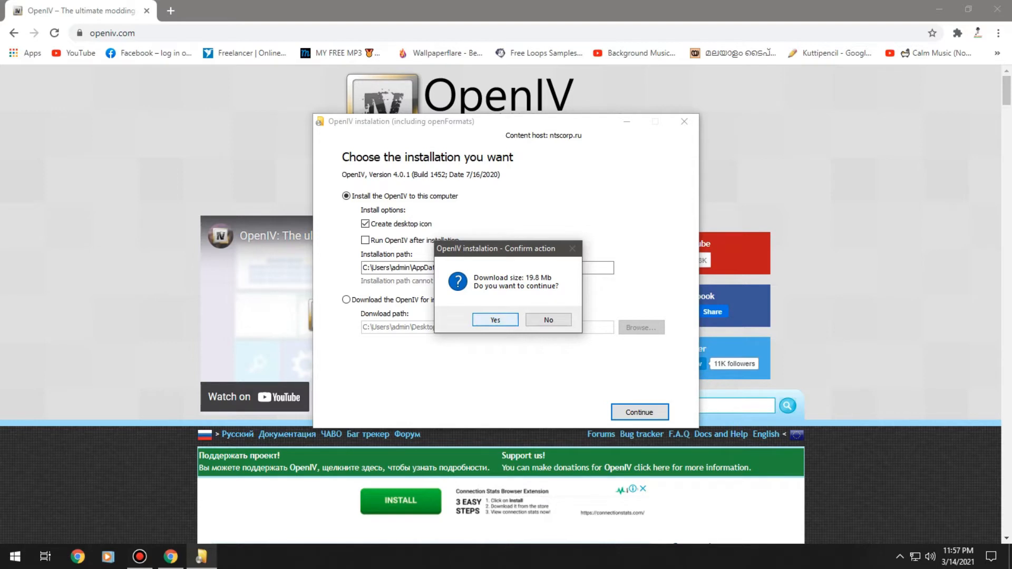
click(495, 320)
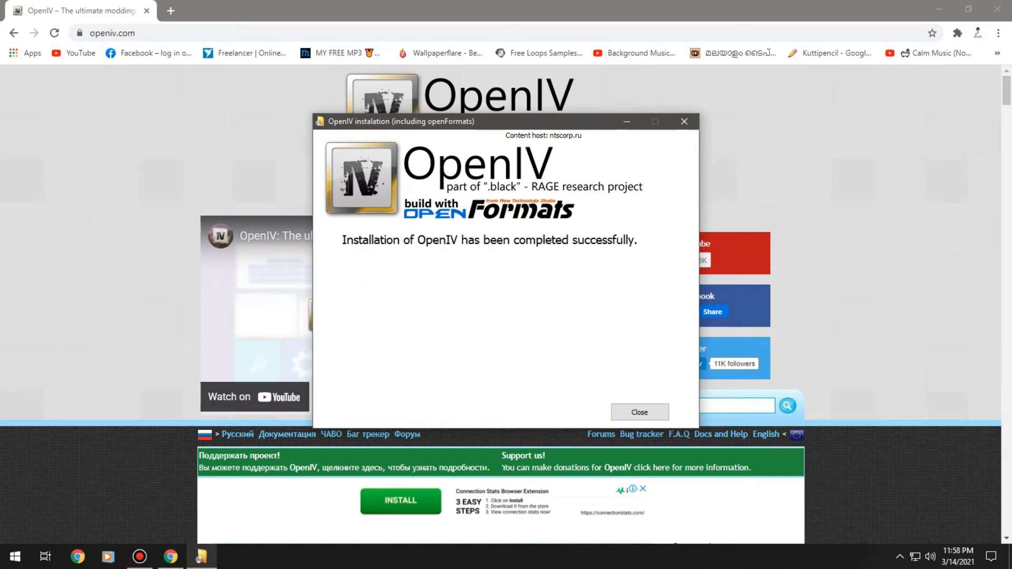
key(Return)
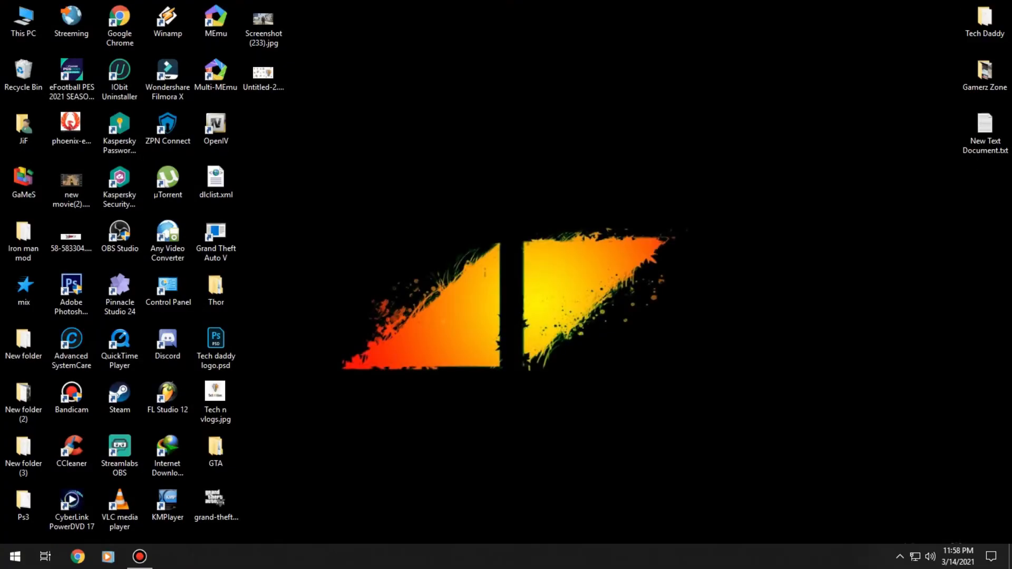
Refresh the desktop and launch OpenIV for the Windows version of Grand Theft Auto V
right_click(583, 103)
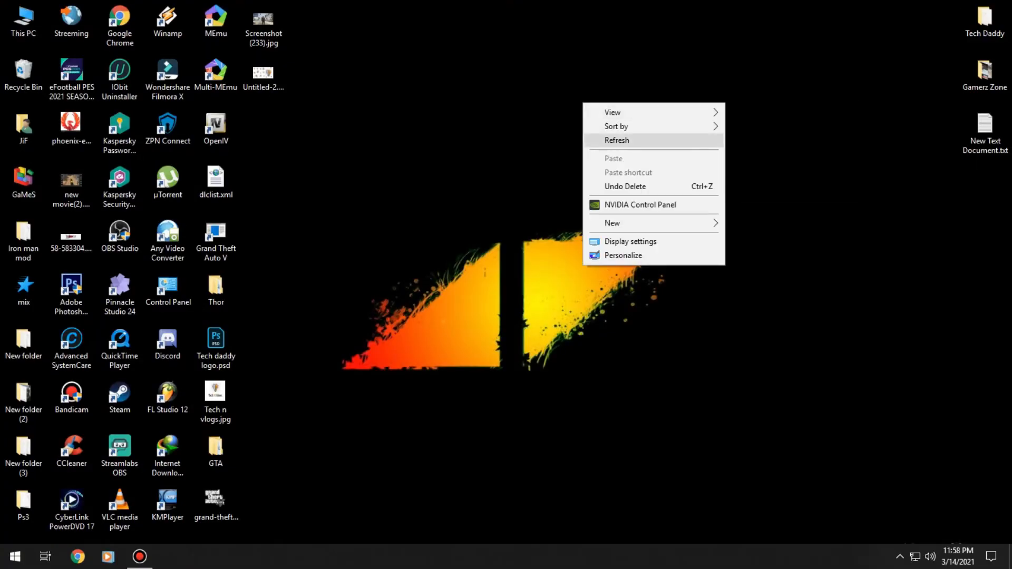
click(617, 140)
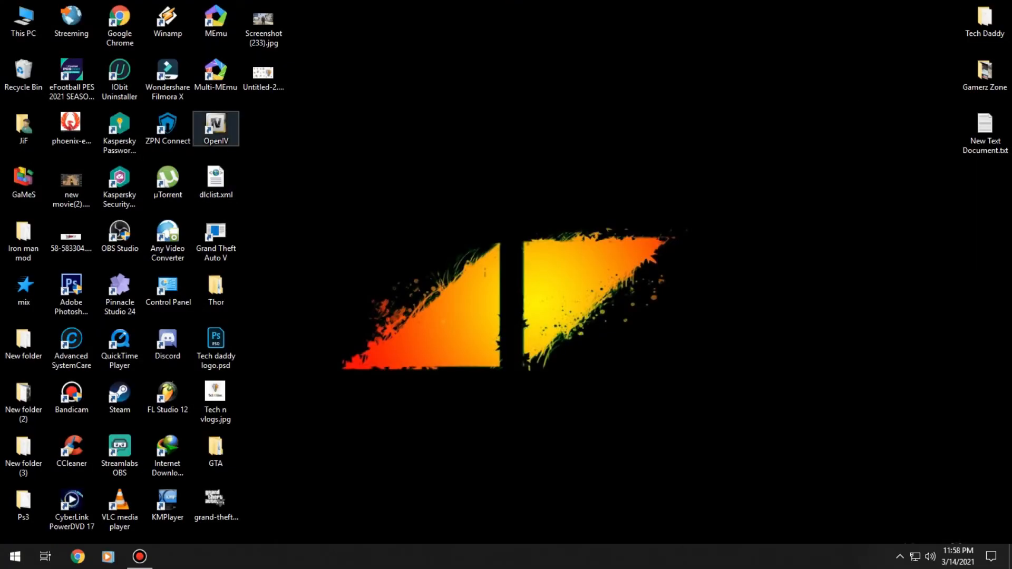
double_click(216, 128)
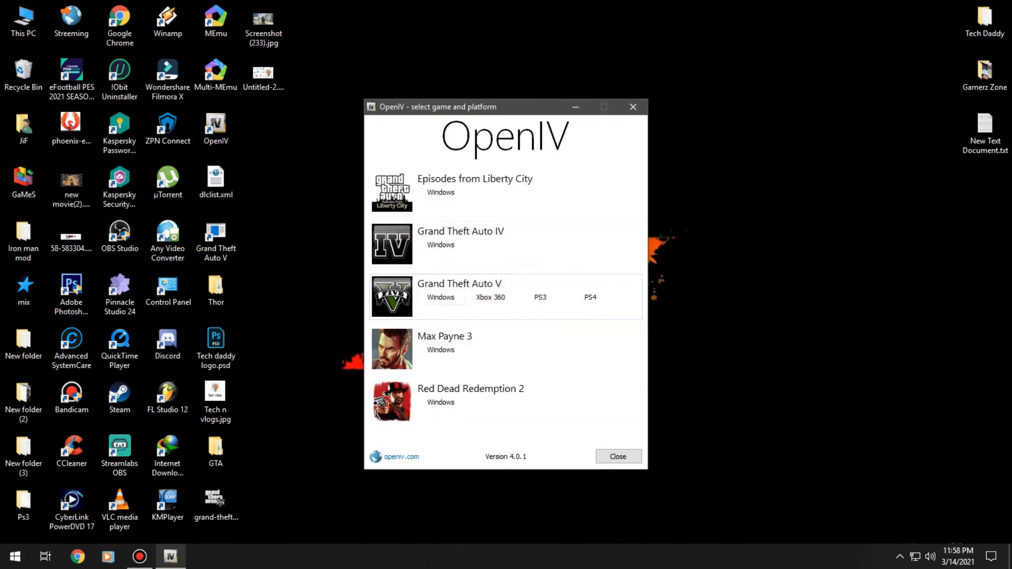
click(441, 297)
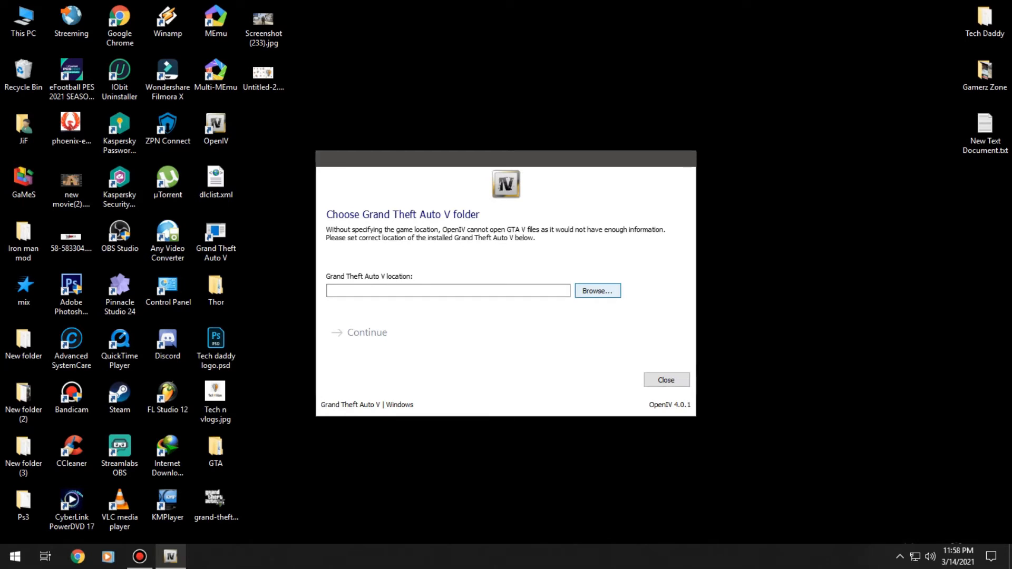
Set the Grand Theft Auto V location to D:\GAMES\Grand Theft Auto V and continue to the game's file browser
click(597, 291)
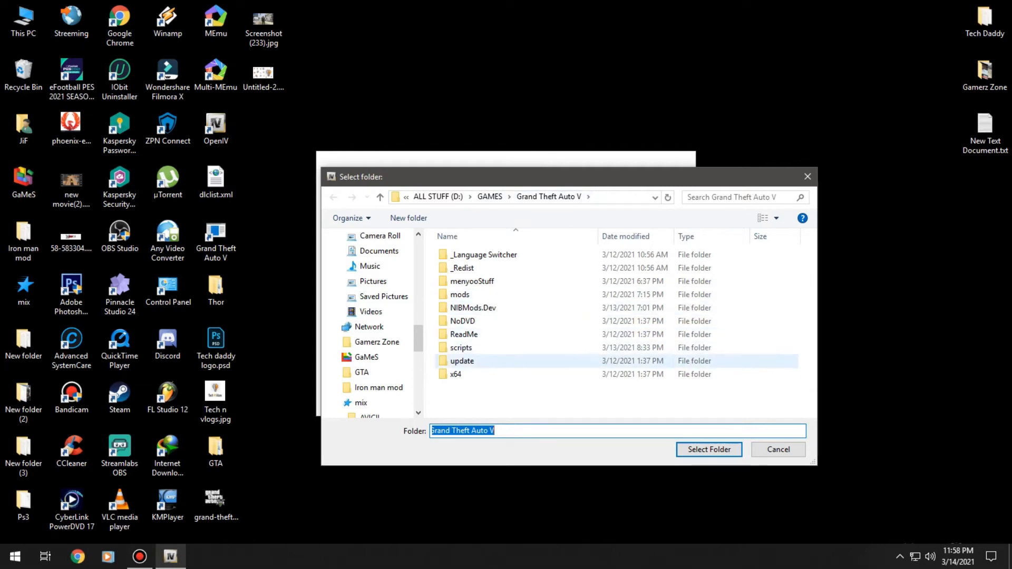
scroll(369, 322, up, 4)
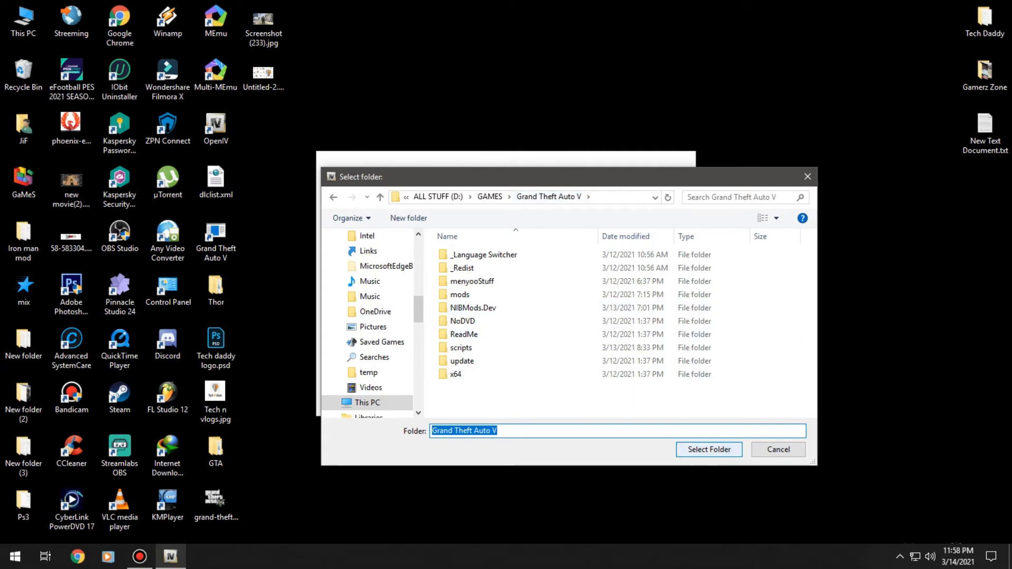
key(Return)
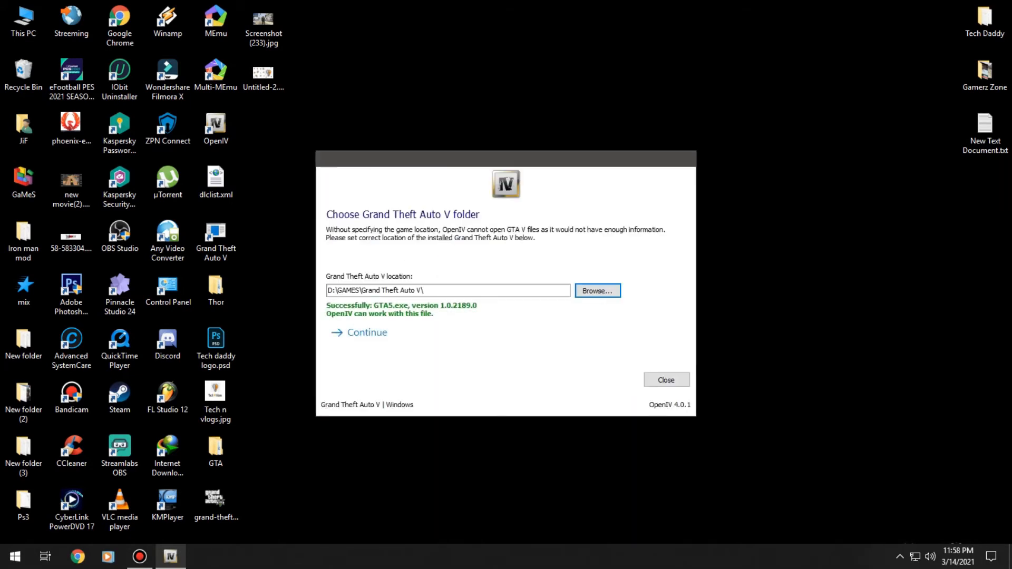
click(367, 332)
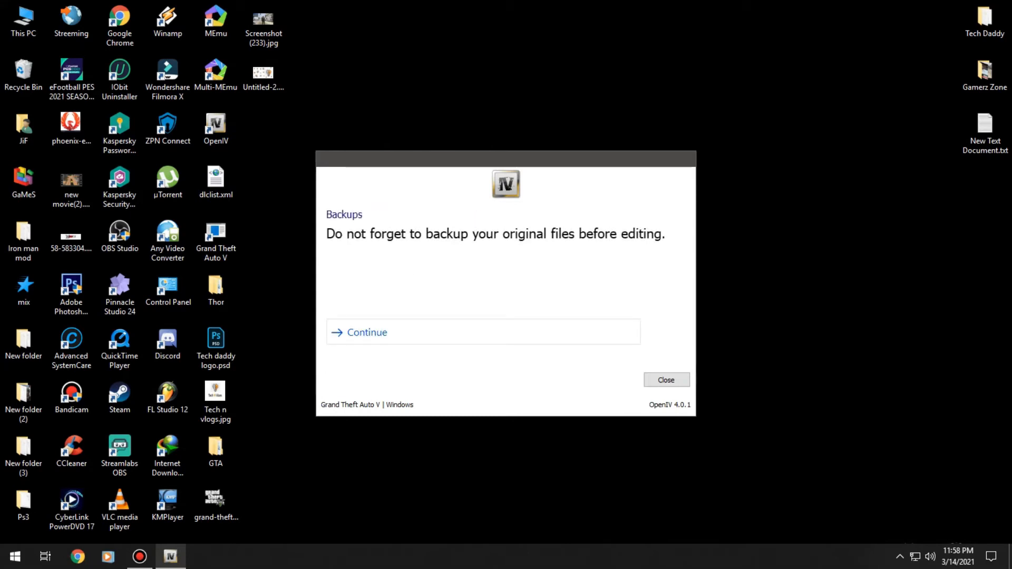
click(367, 332)
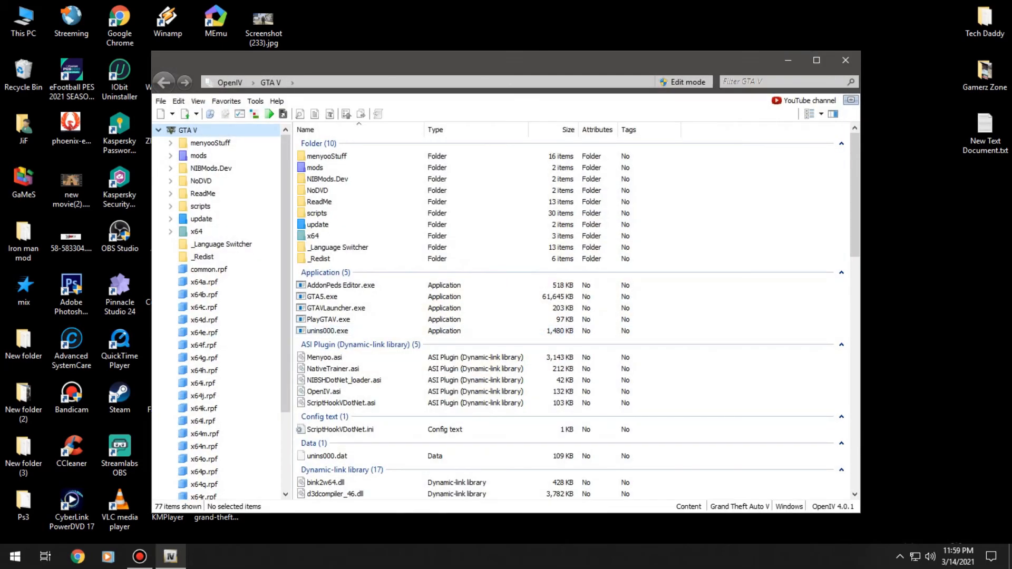
Check the GTA V root for the mods and scripts folders, selecting each in turn
drag(358, 65, 408, 71)
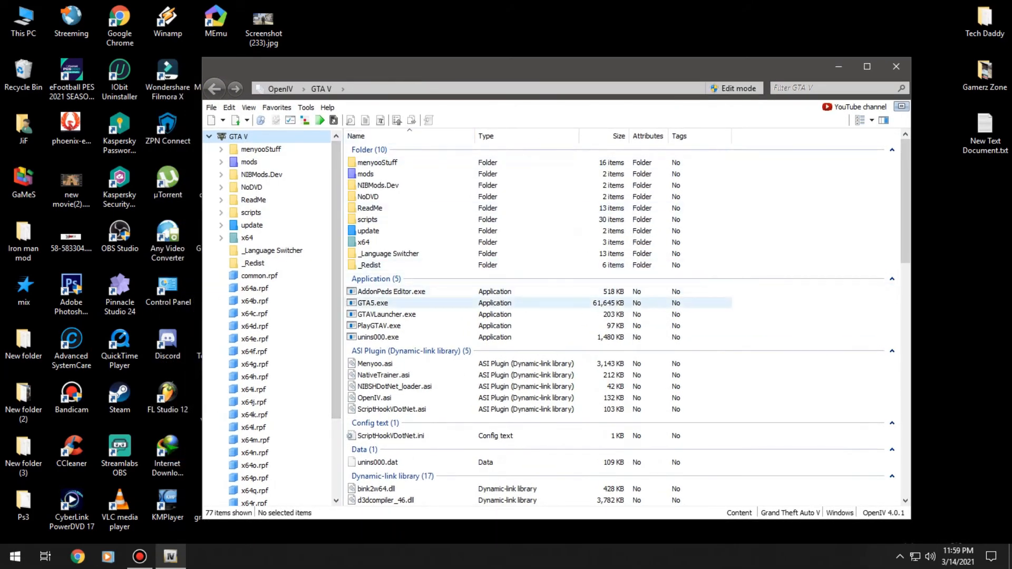
drag(416, 69, 456, 71)
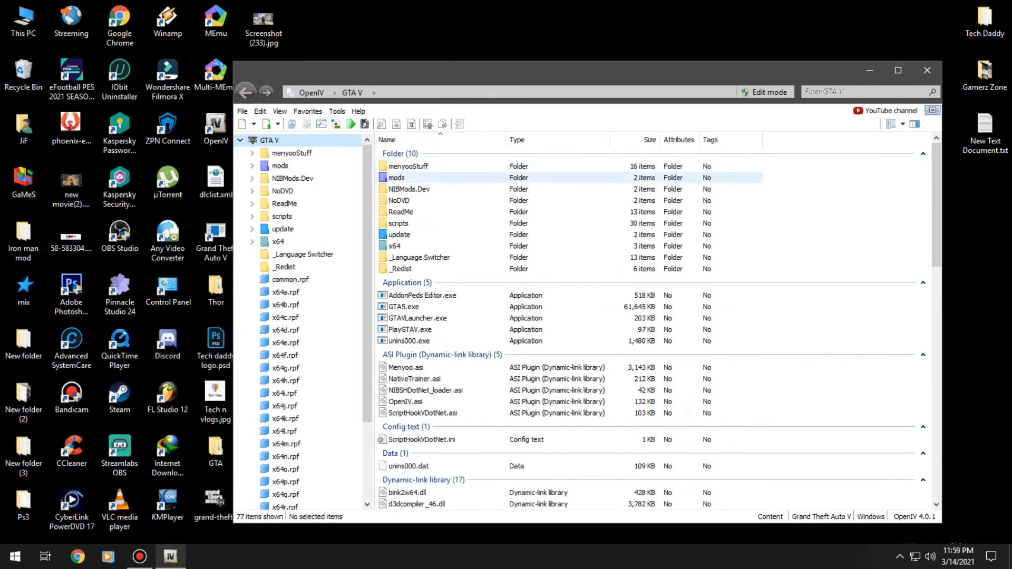
click(397, 178)
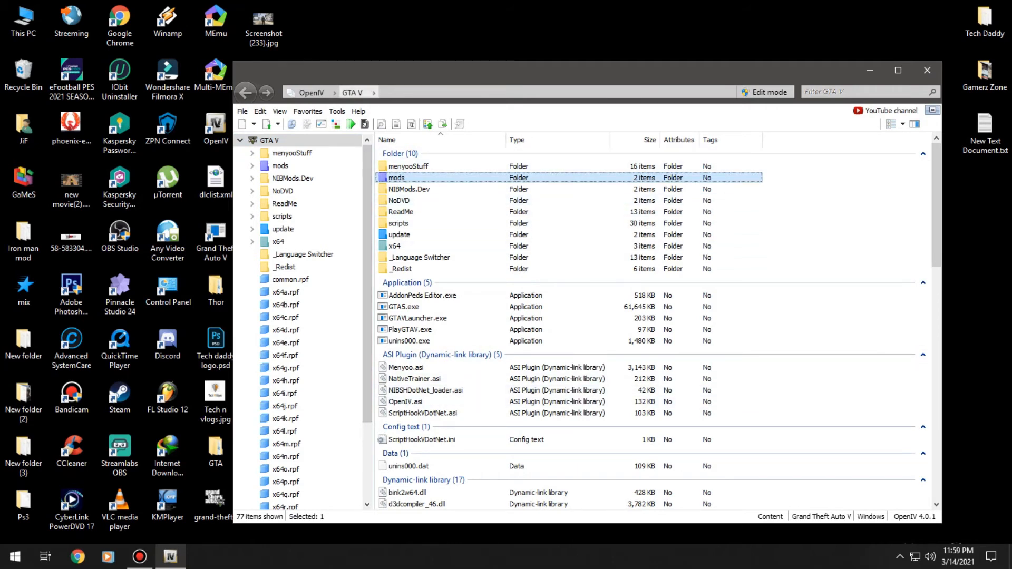
drag(342, 79, 357, 79)
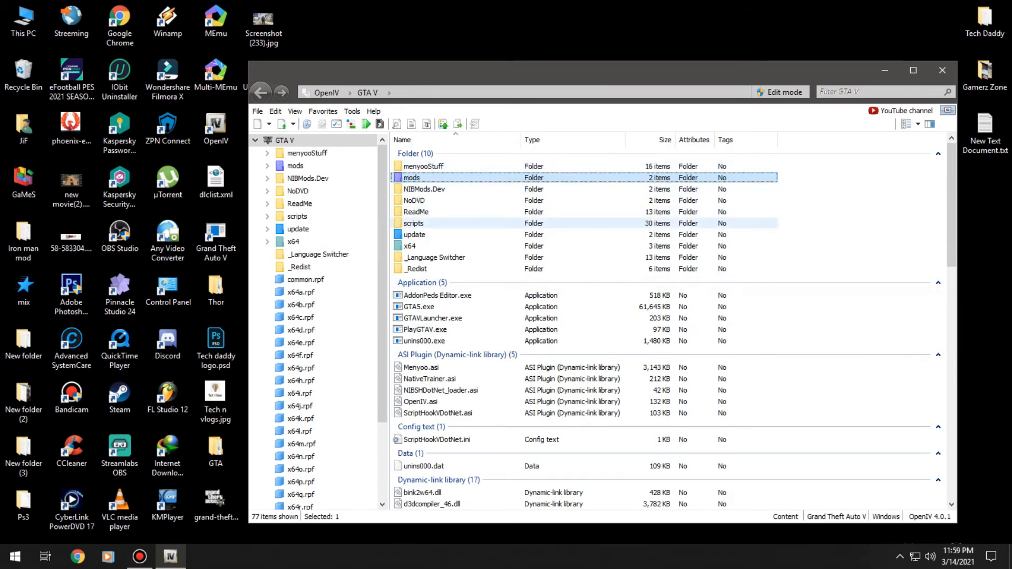
click(415, 223)
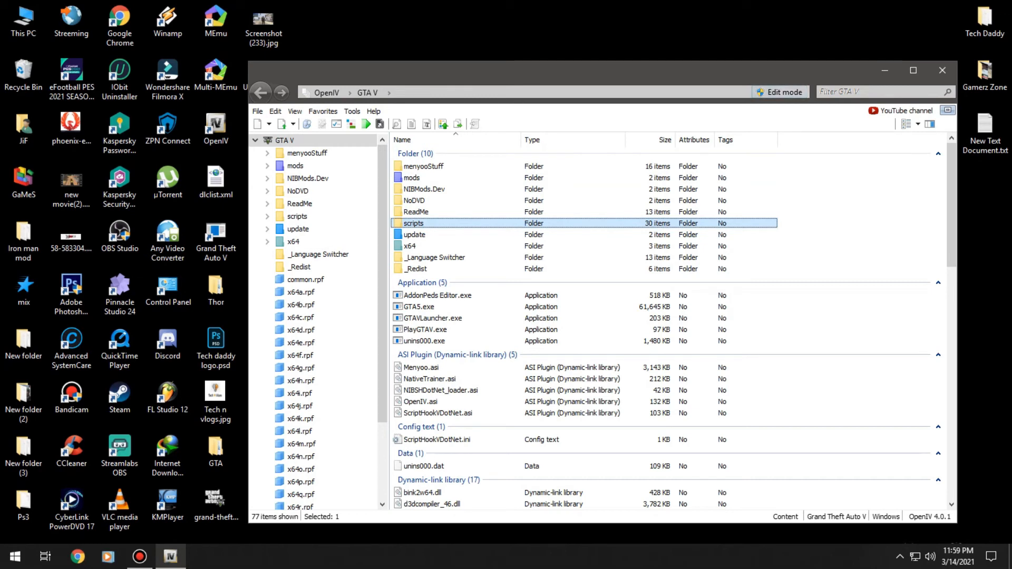
drag(775, 73, 765, 73)
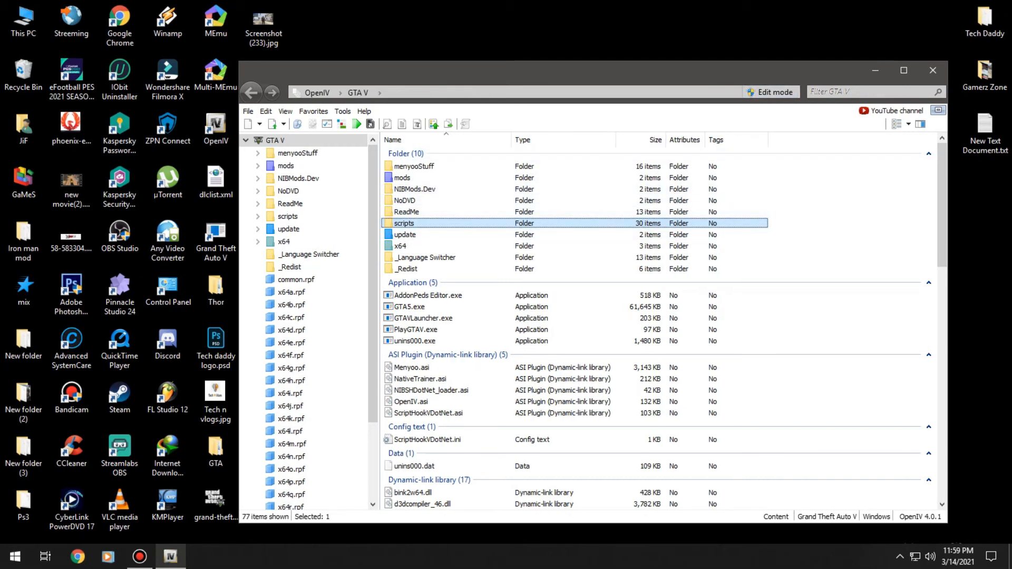
Turn on edit mode and try to create a new folder named mods in the GTA V root
click(773, 92)
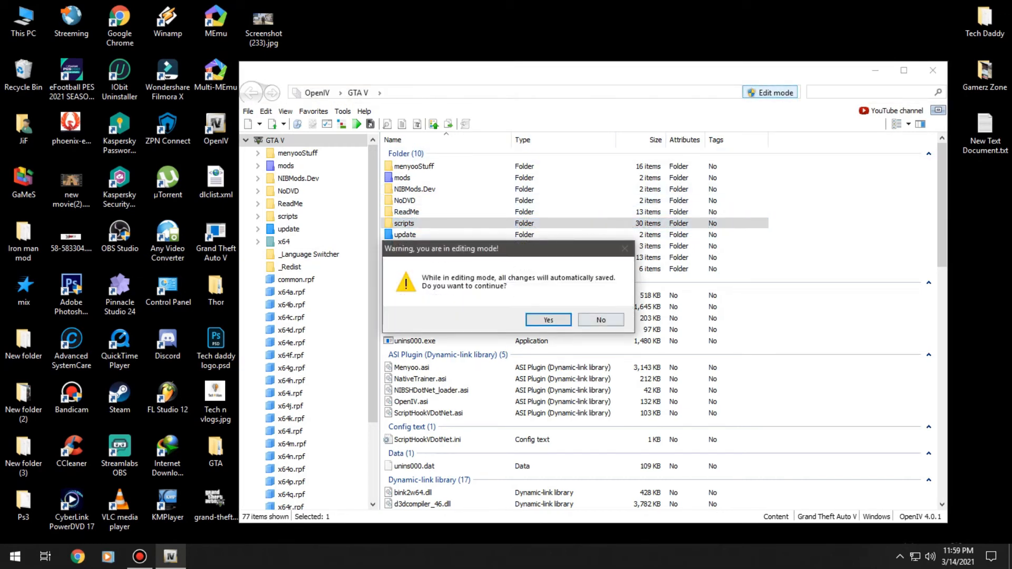
click(549, 319)
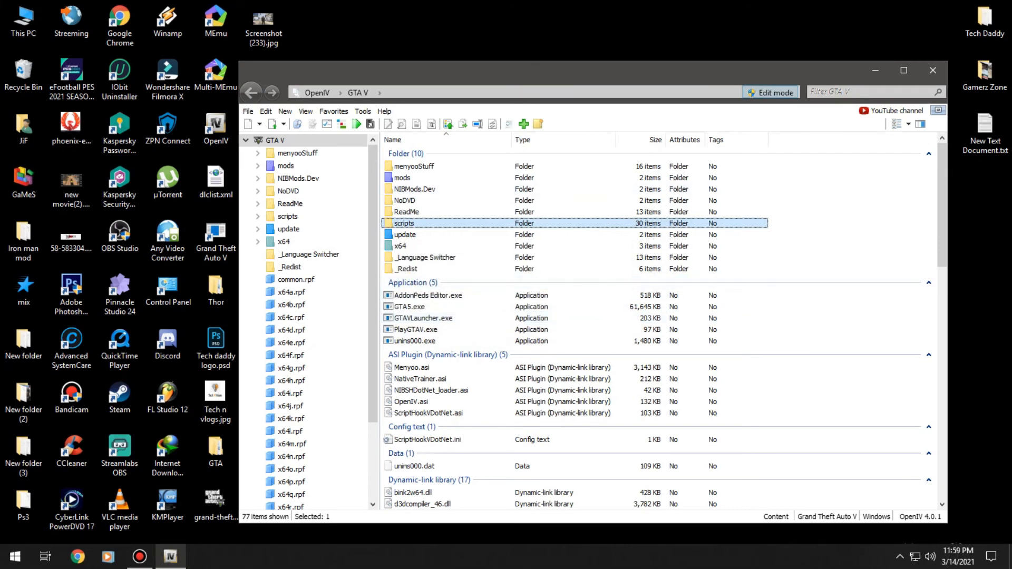
click(539, 124)
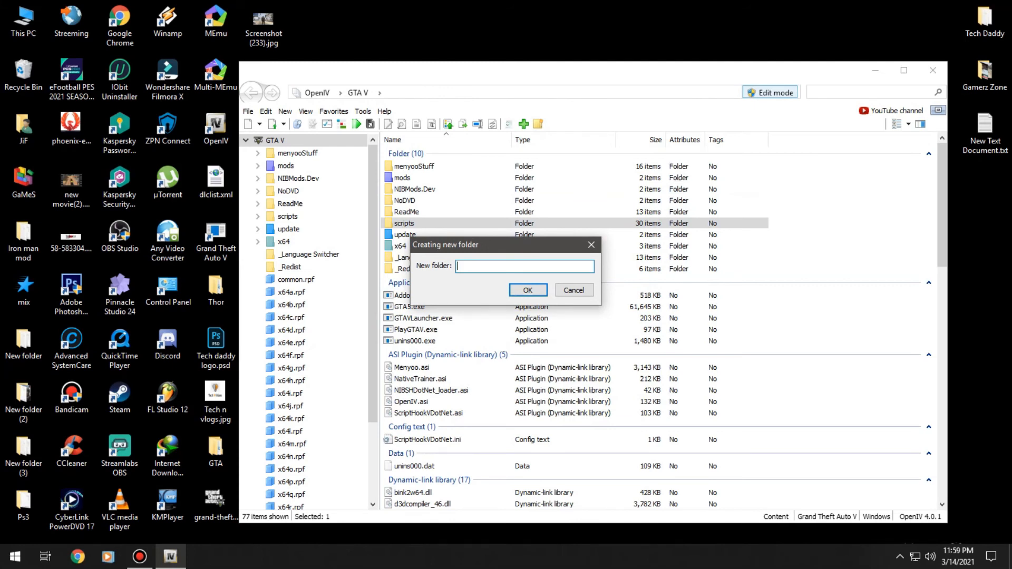
text(mods)
key(Return)
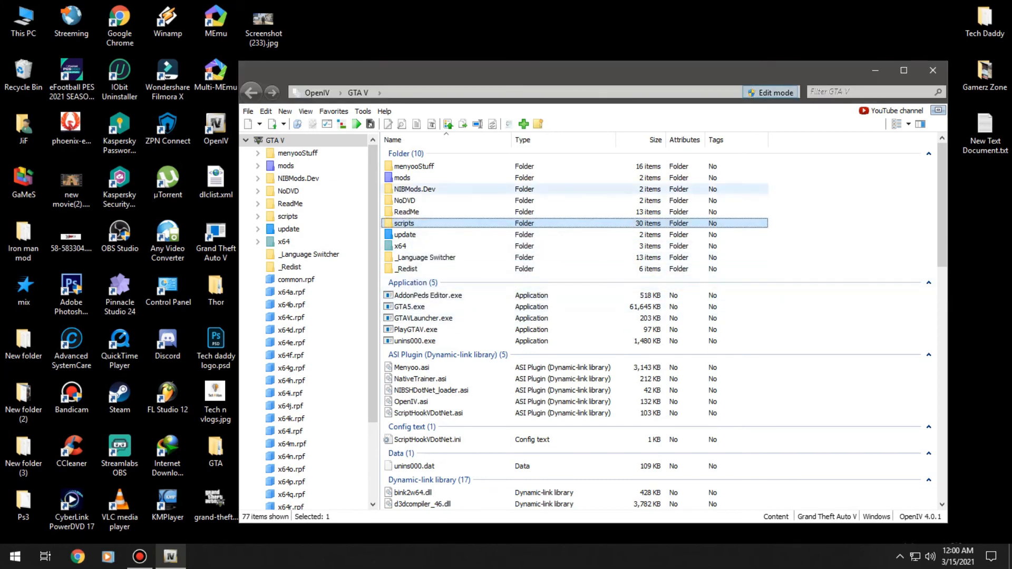
drag(667, 67, 656, 63)
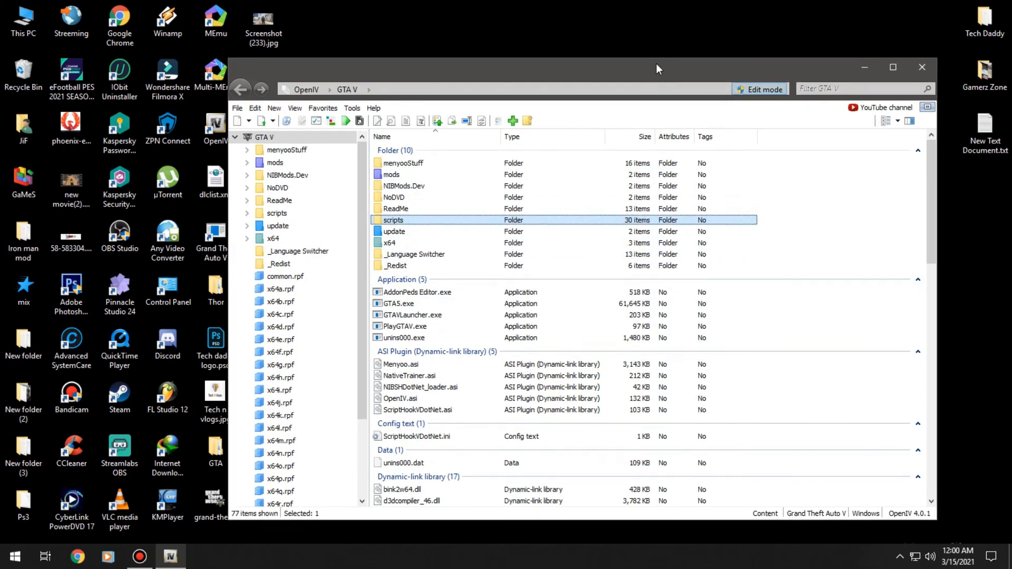